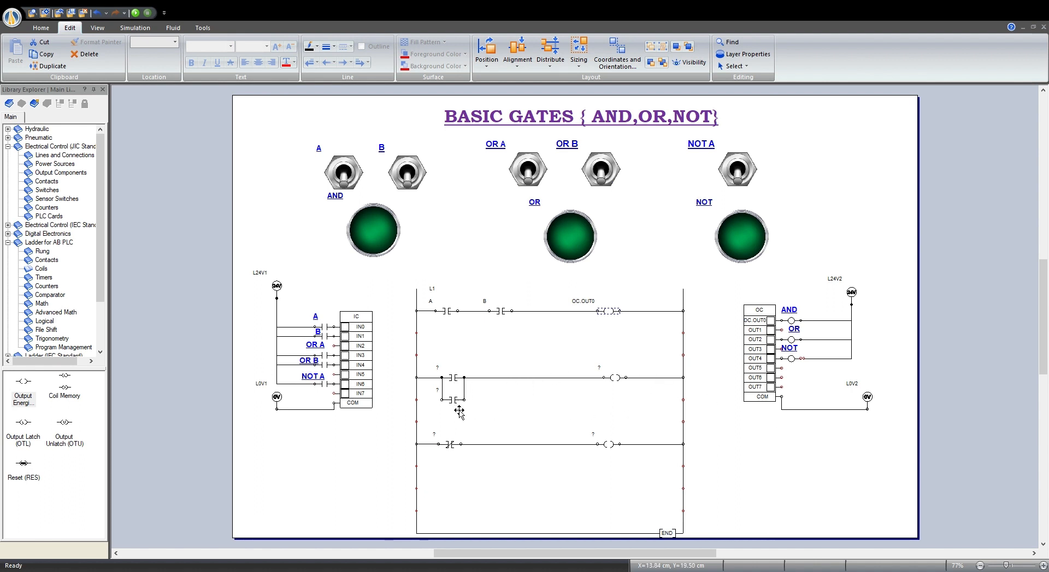
Assign OR A and OR B to the second rung's parallel contacts and OC.OUT2 to its output coil.
click(459, 379)
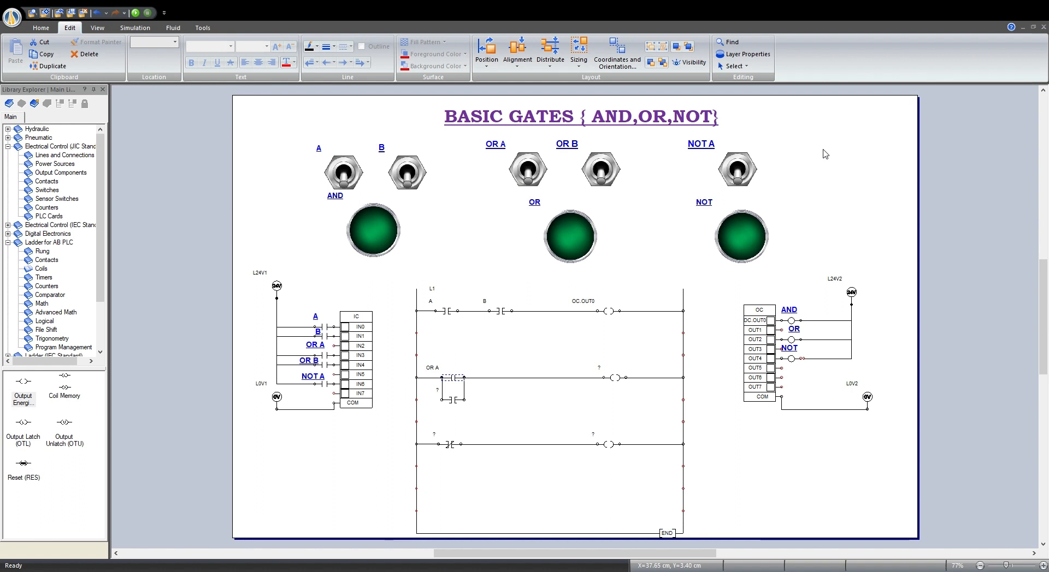
click(461, 404)
double_click(300, 340)
click(623, 385)
click(191, 348)
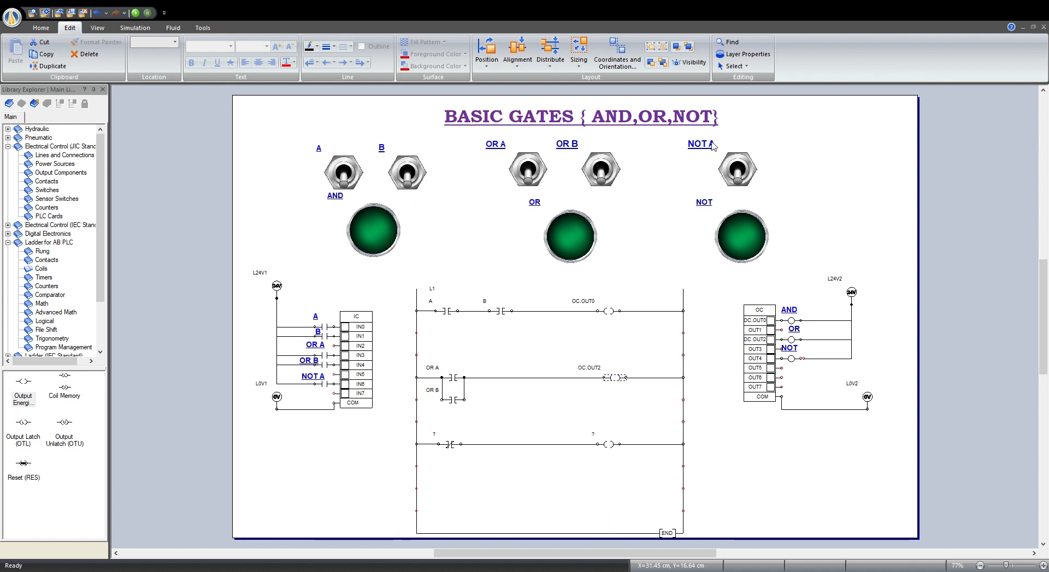
Assign NOT A to the third rung's contact and OC.OUT4 to its output coil.
click(453, 444)
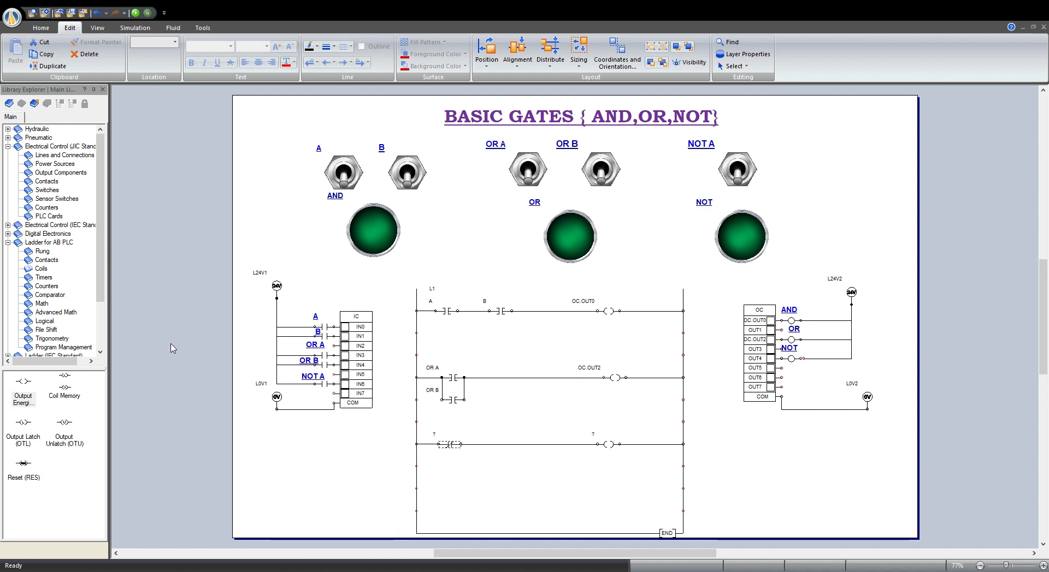
click(211, 355)
click(614, 446)
click(234, 330)
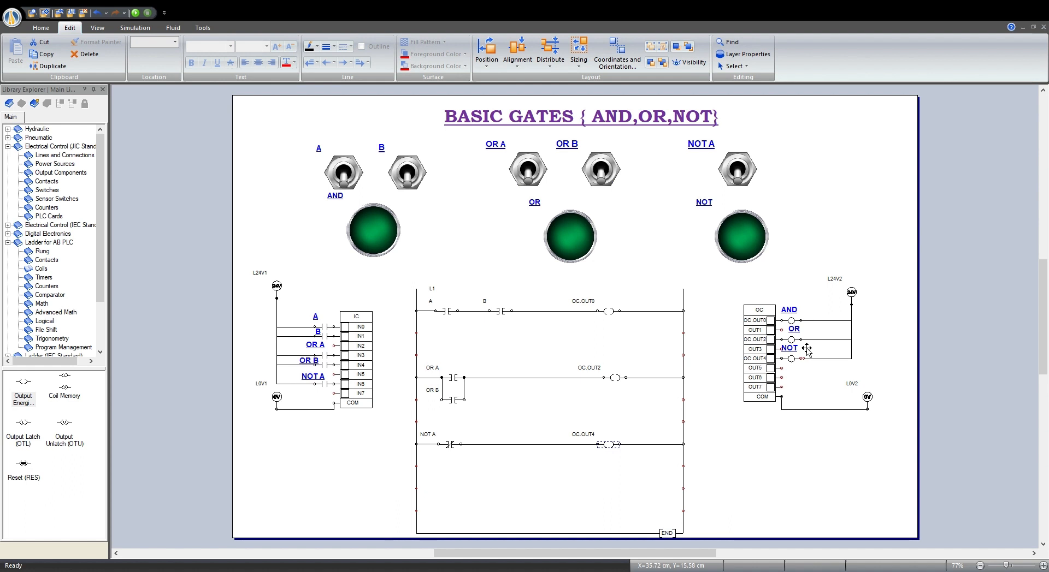
Start the simulation and test the AND gate with B alone, A alone and both switches on, finishing with both off.
click(136, 12)
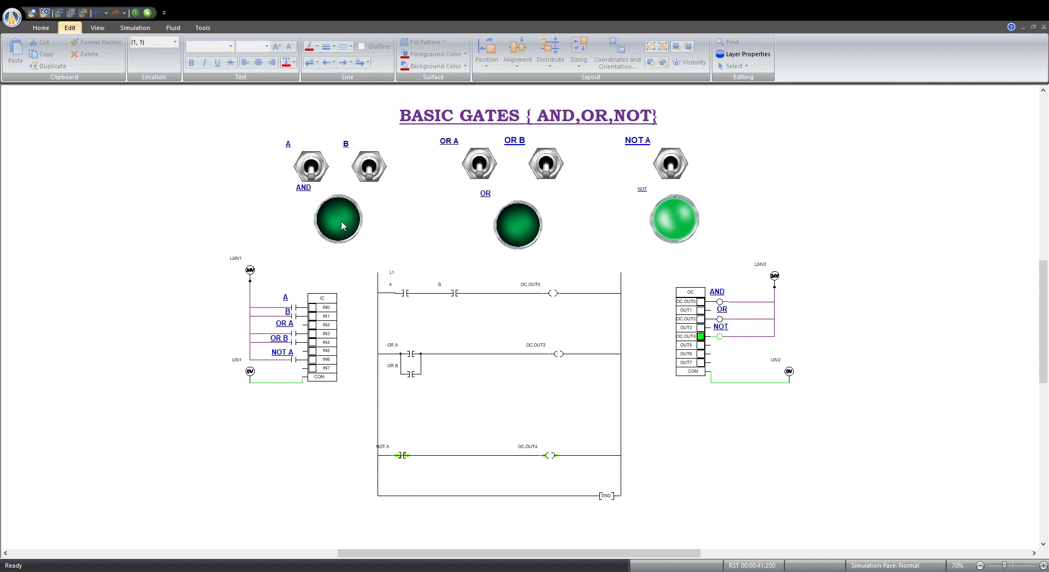
click(368, 180)
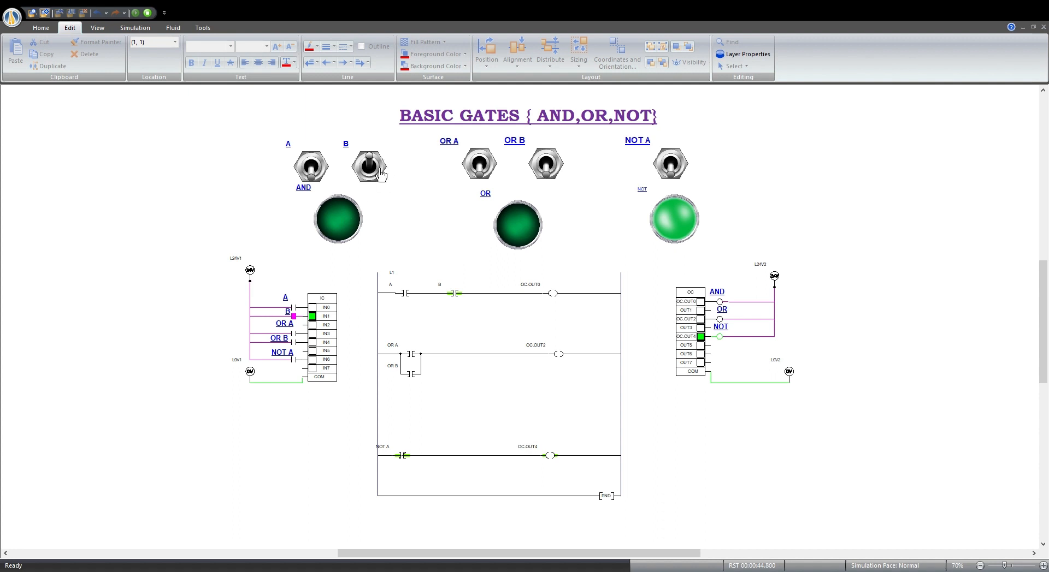
click(381, 174)
click(313, 174)
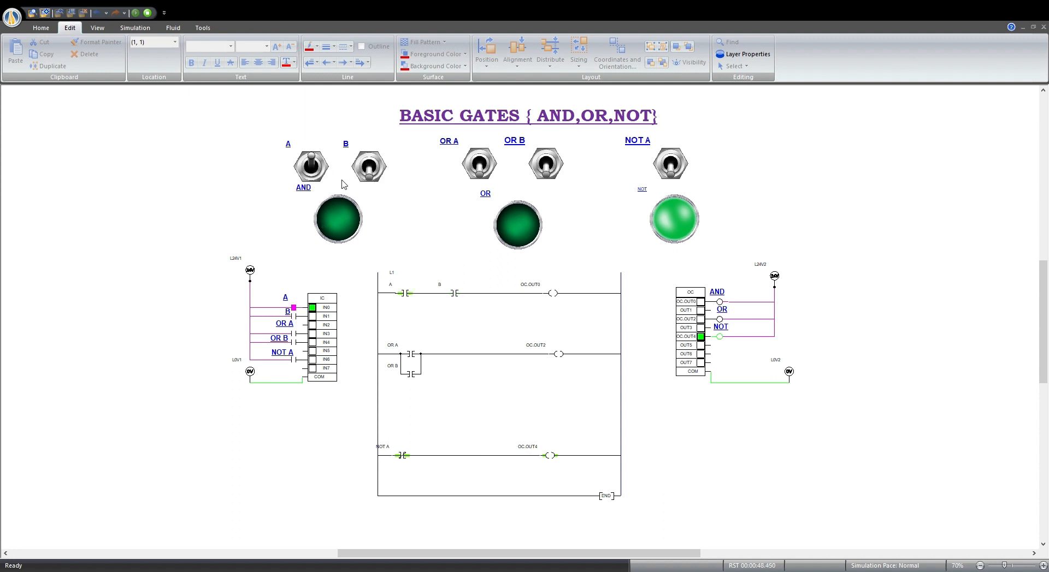
click(370, 175)
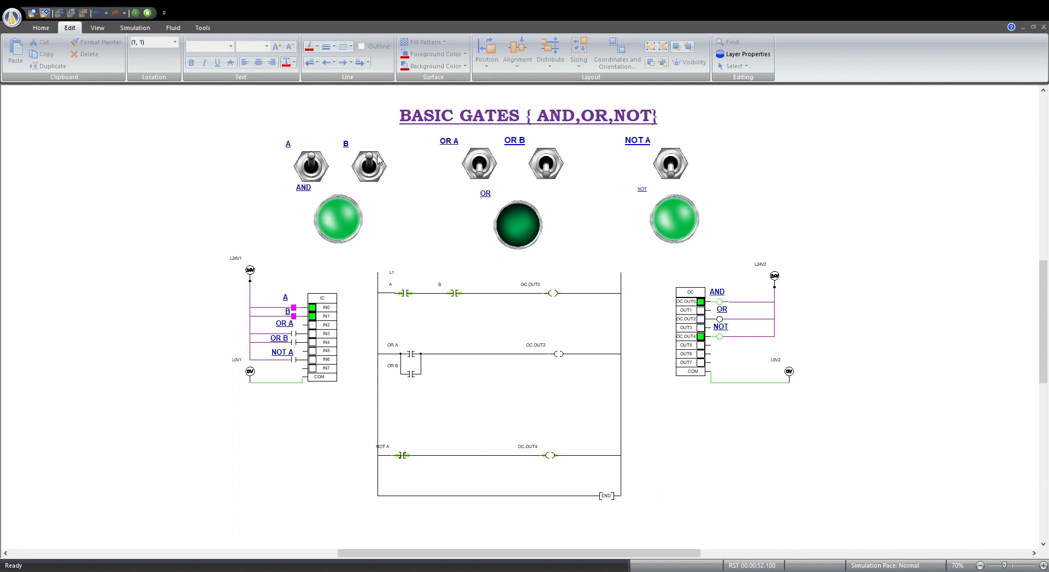
click(380, 174)
click(323, 176)
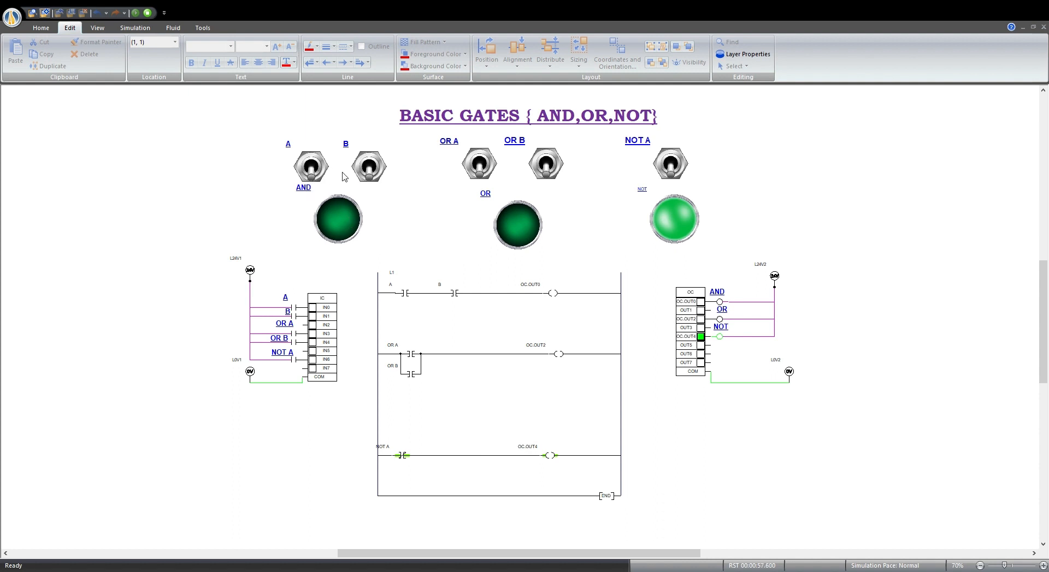
Test the AND gate again by switching B on and off, finishing with switches A and B both on.
click(372, 175)
click(373, 171)
click(314, 172)
click(370, 171)
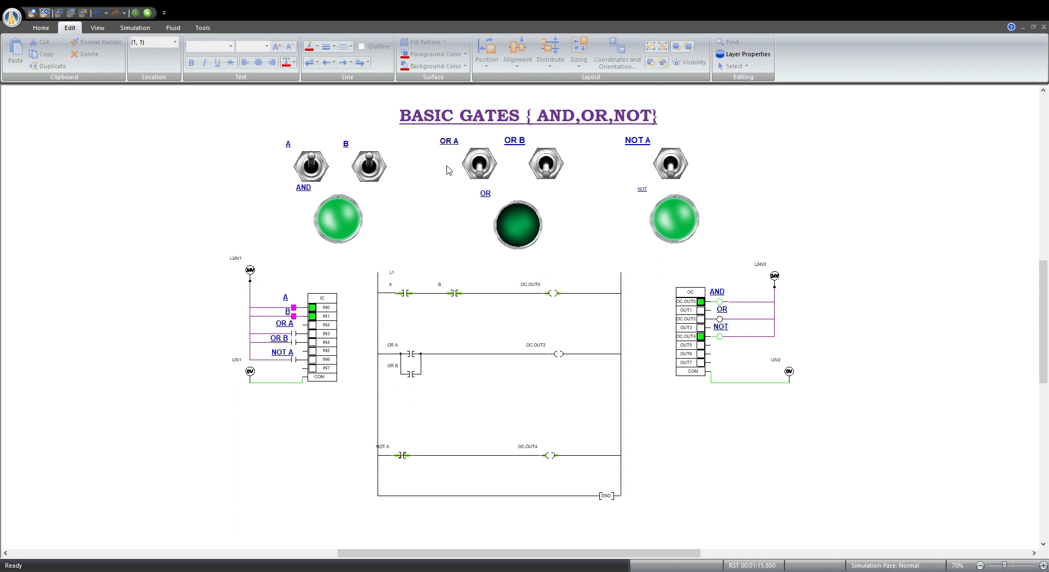
Test the OR gate by toggling OR B on and off, switching on OR A and OR B, and turning both off.
click(551, 173)
click(551, 174)
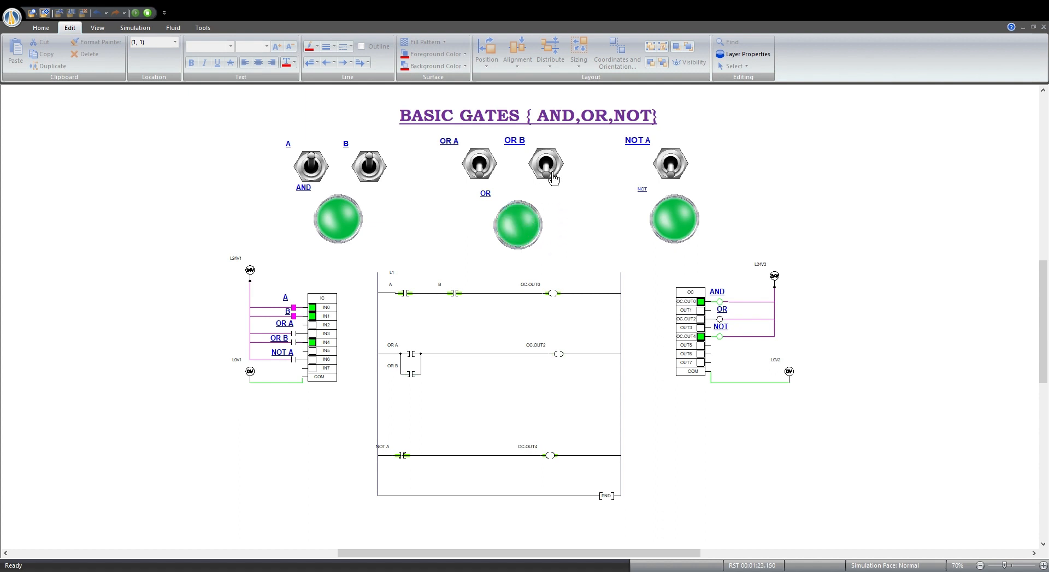
click(480, 172)
click(551, 173)
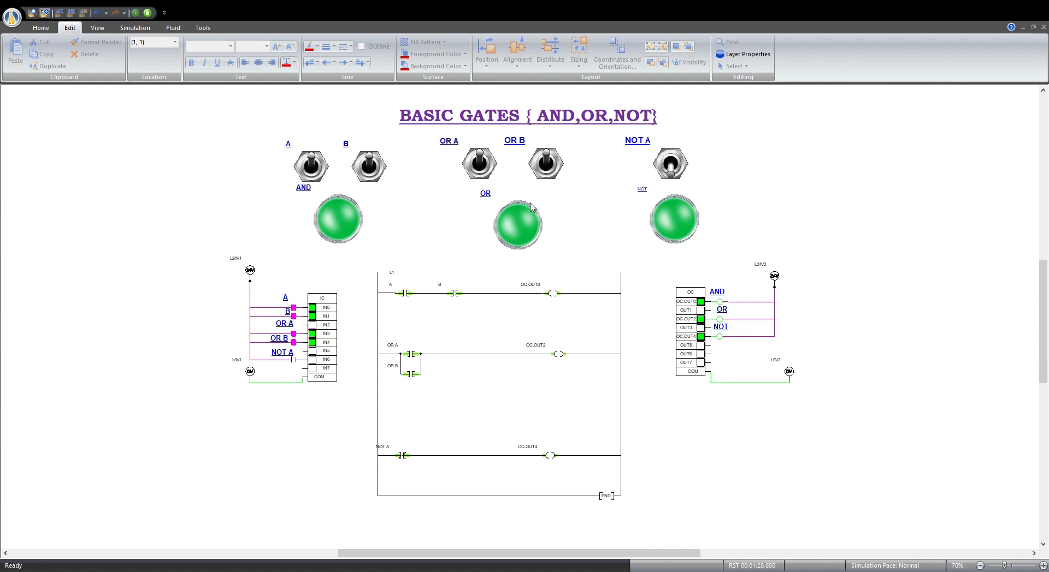
click(482, 172)
click(548, 170)
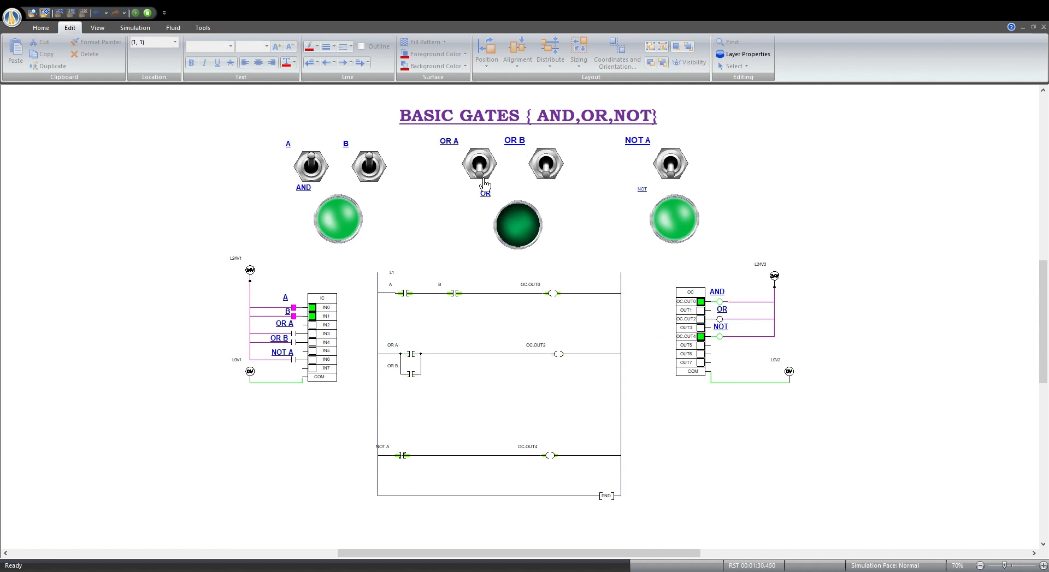
Test the OR gate again by switching OR B on and off, finishing with OR A and OR B both on.
click(548, 169)
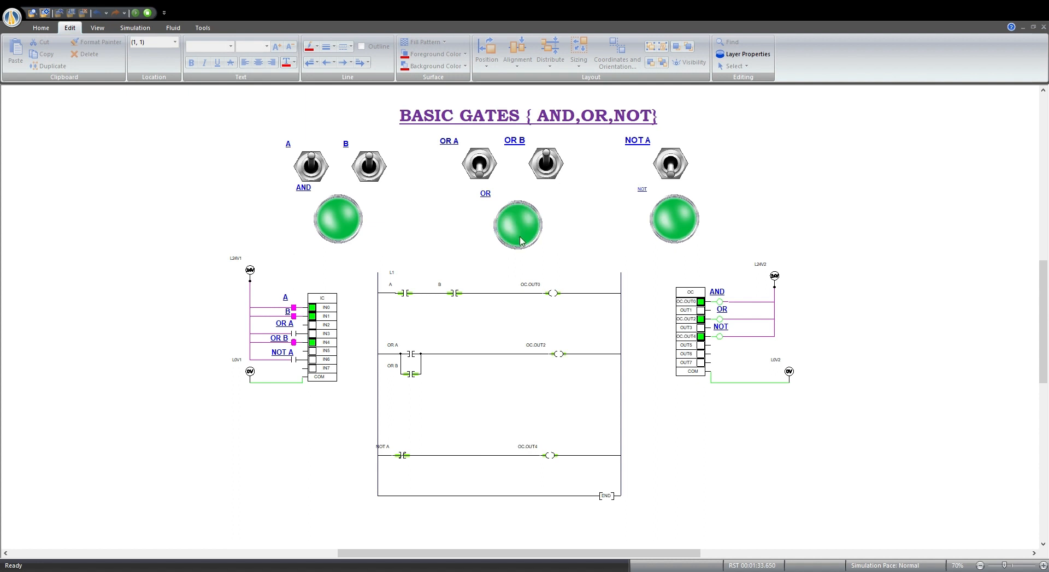
click(554, 174)
click(483, 174)
click(553, 171)
Test the NOT gate by switching NOT A on and back off.
click(678, 174)
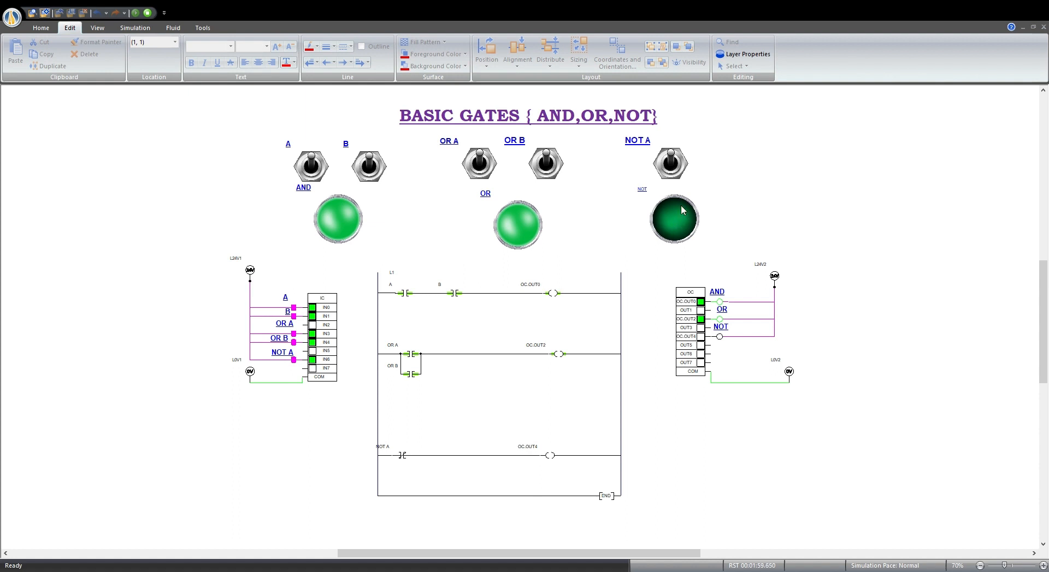
click(673, 174)
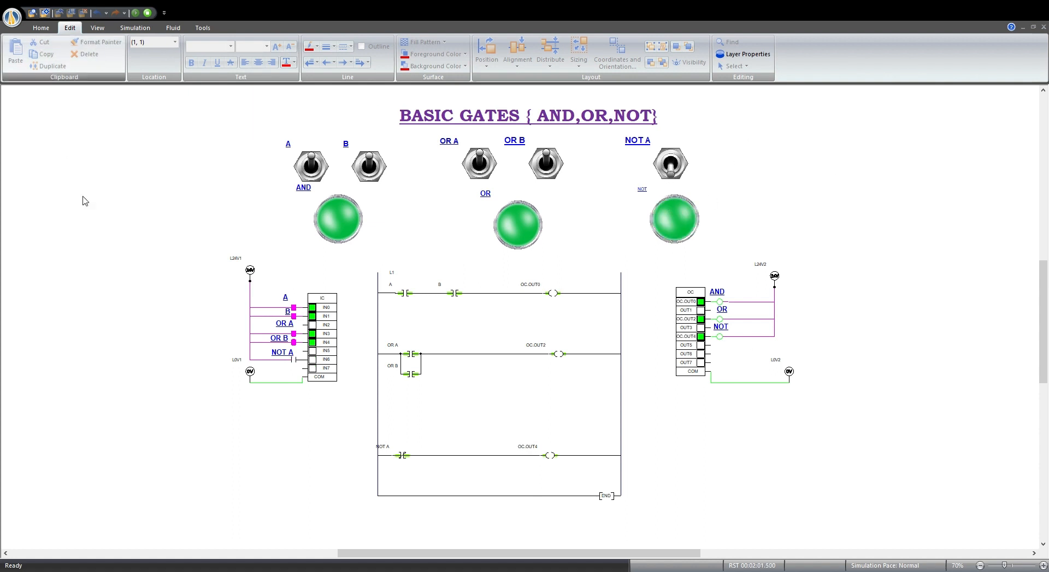